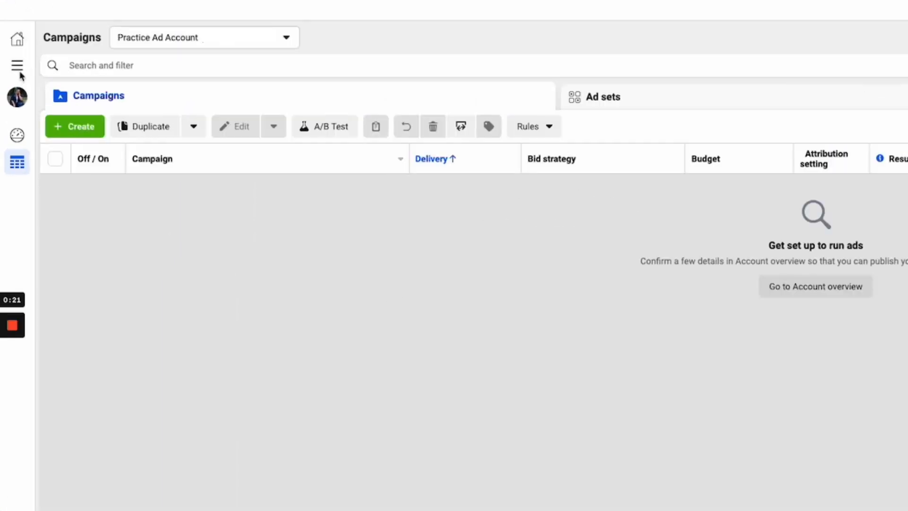
Open Events Manager and start the recommended Conversions API setup task
{"action": "left_click", "coordinate": [18, 68]}
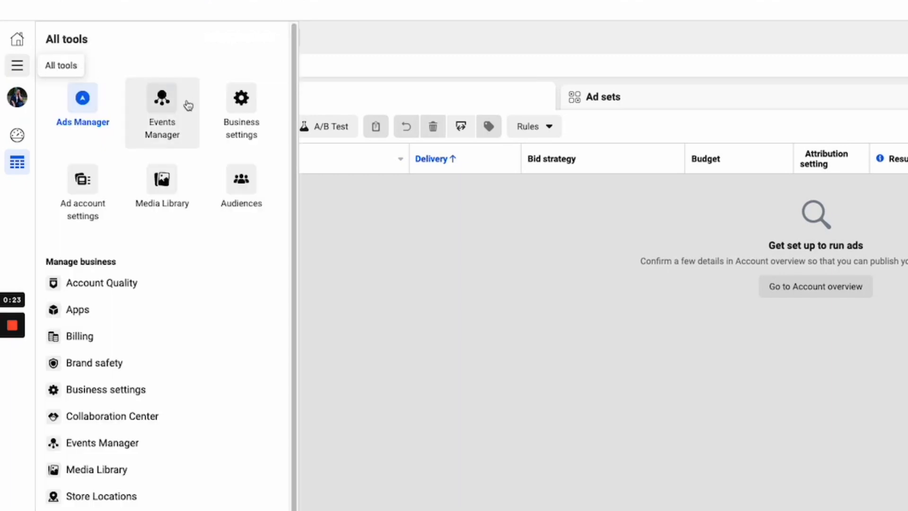
{"action": "left_click", "coordinate": [168, 126]}
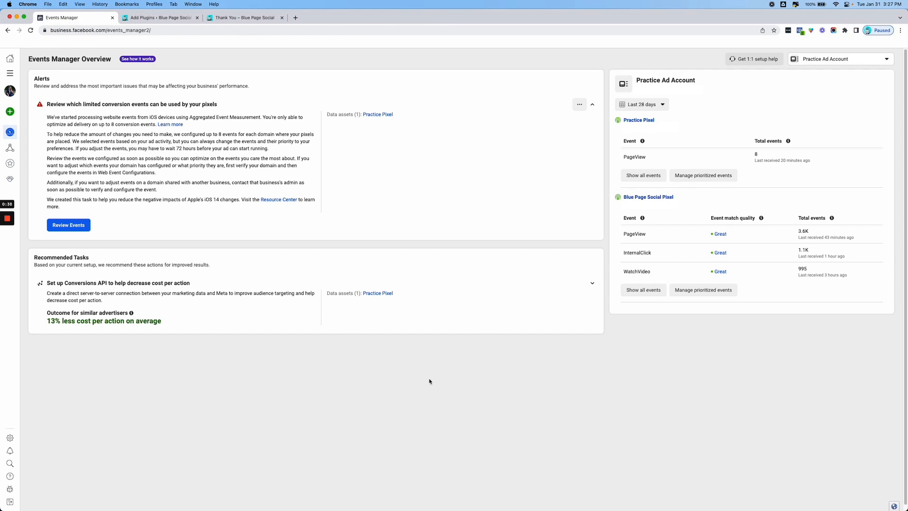
{"action": "left_click", "coordinate": [215, 321]}
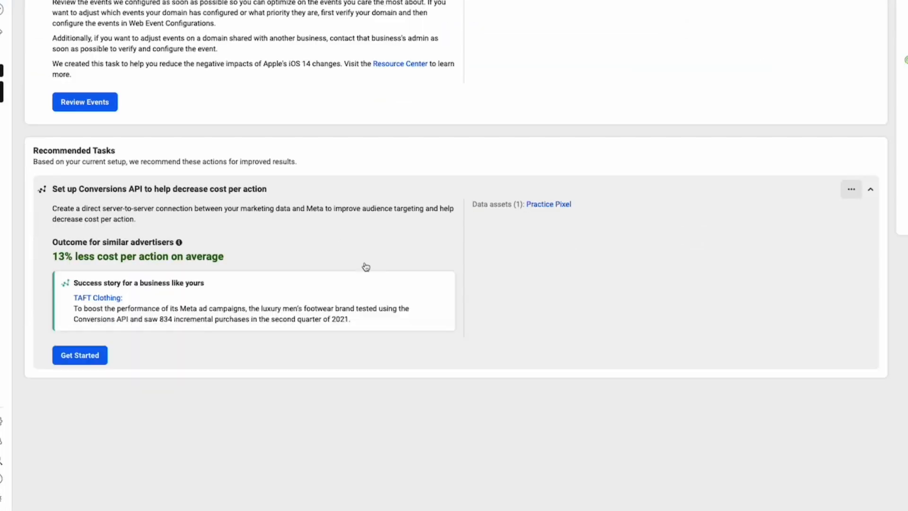
{"action": "left_click", "coordinate": [89, 359]}
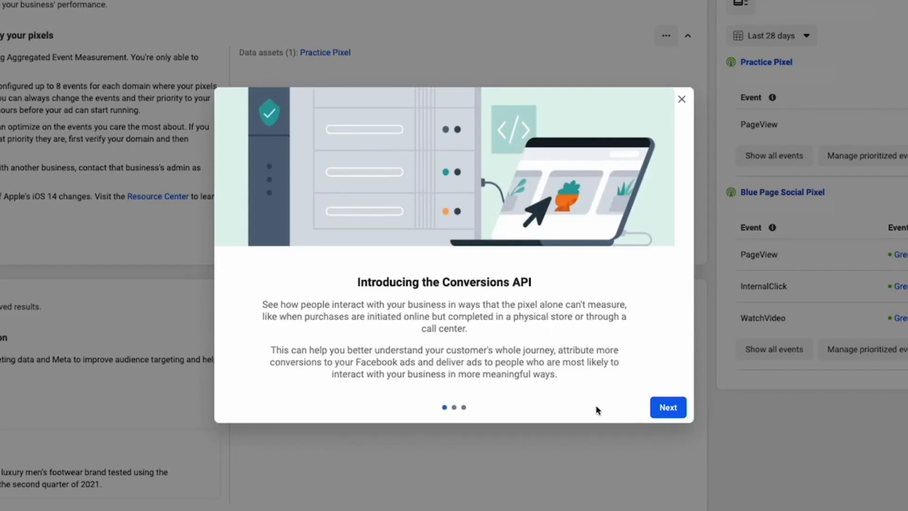
Choose partner integration as the Conversions API setup method and select WordPress as the partner
{"action": "left_click", "coordinate": [656, 409]}
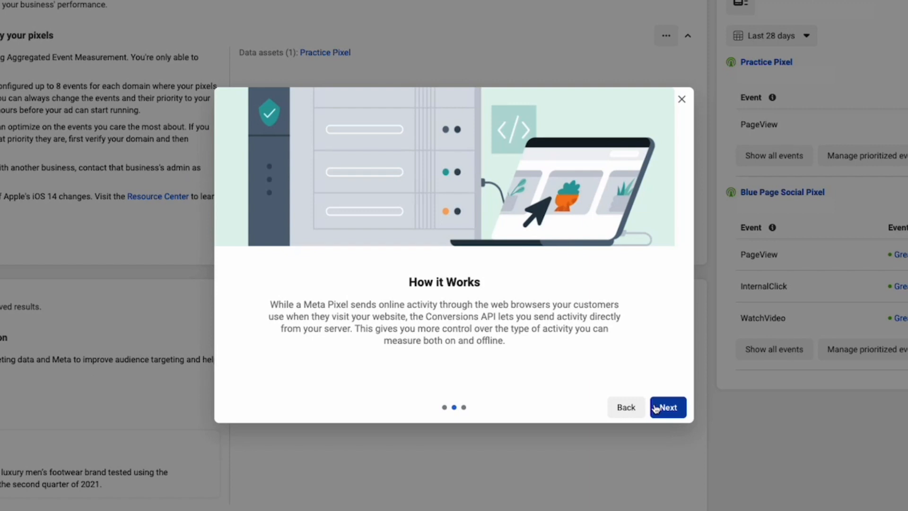
{"action": "left_click", "coordinate": [656, 408]}
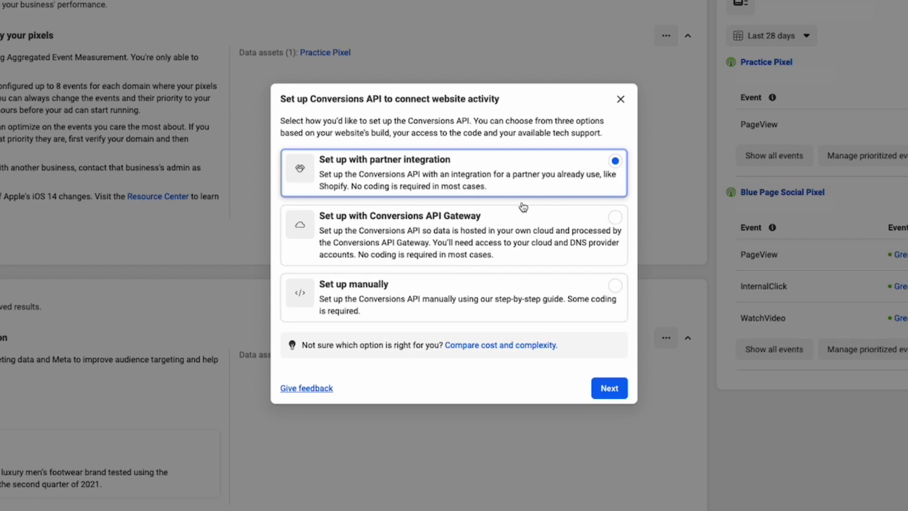
{"action": "left_click", "coordinate": [602, 388]}
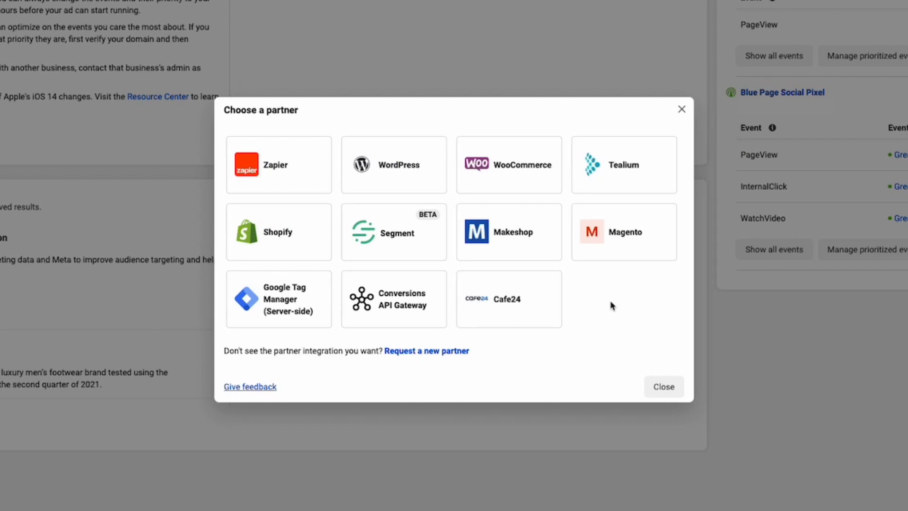
{"action": "left_click", "coordinate": [413, 185]}
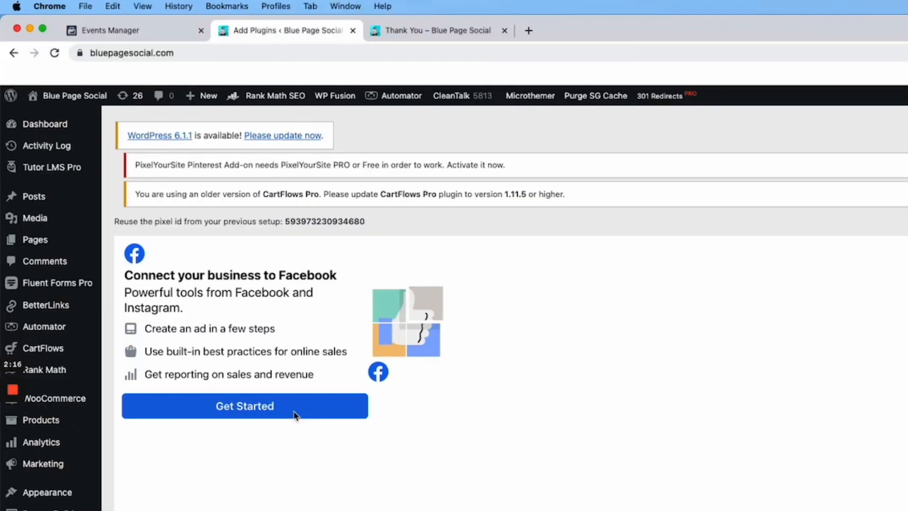
Start connecting the WordPress site to Facebook from the Meta plugin page, continuing with the logged-in account and granting the listed permissions
{"action": "left_click", "coordinate": [295, 414]}
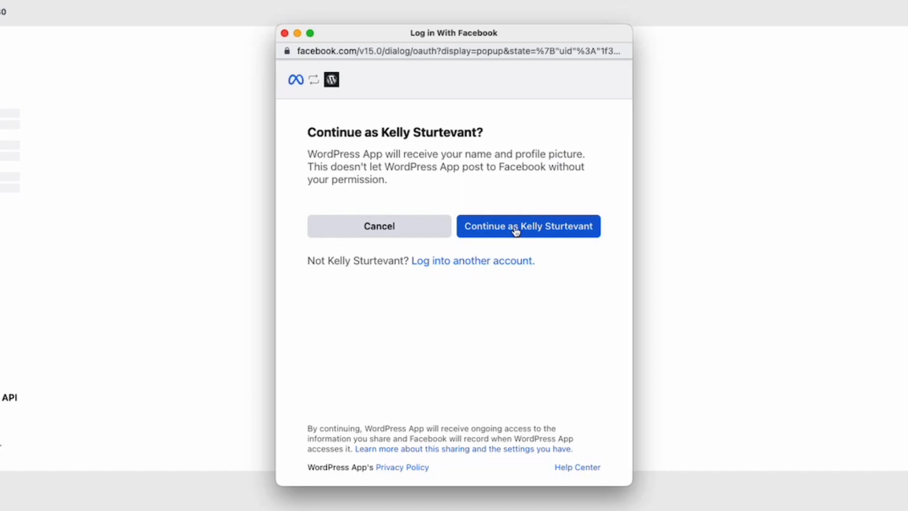
{"action": "left_click", "coordinate": [516, 232]}
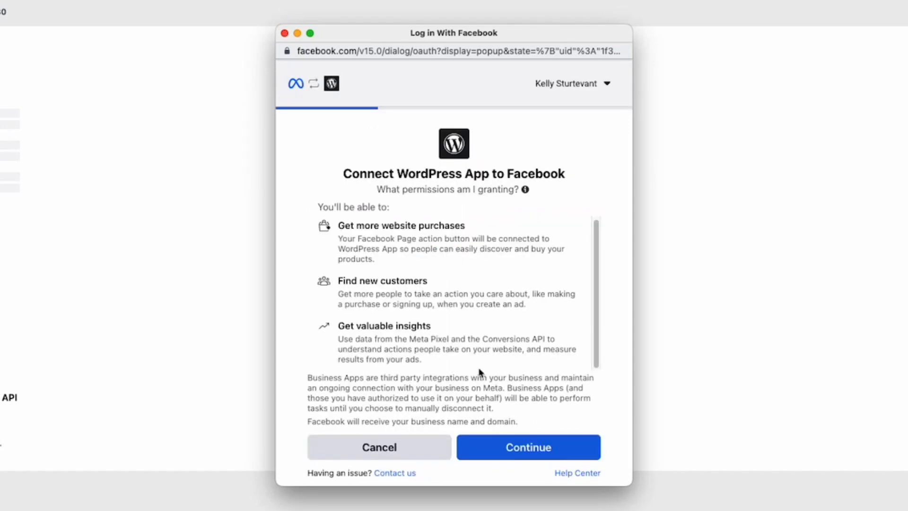
{"action": "left_click", "coordinate": [506, 452]}
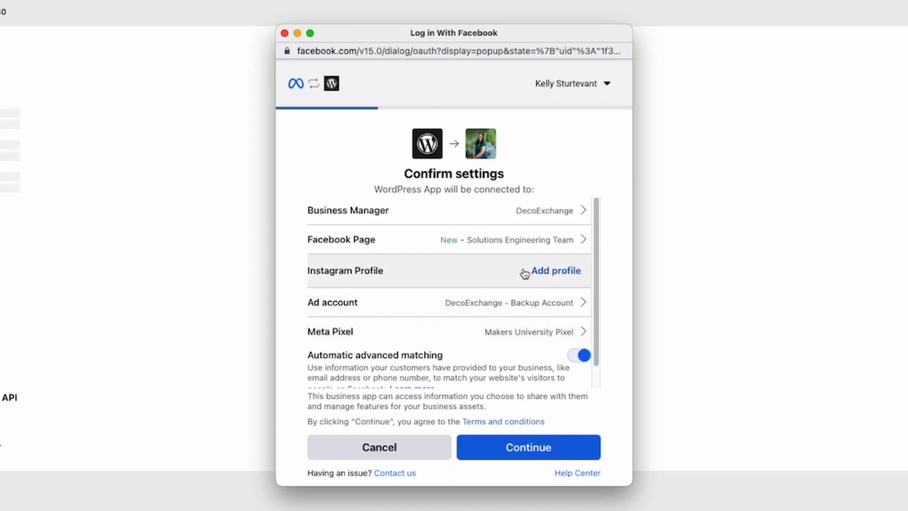
Change the connected Business Manager to the site owner's own account, created Jul 9, 2020
{"action": "left_click", "coordinate": [523, 218]}
{"action": "left_click", "coordinate": [522, 381]}
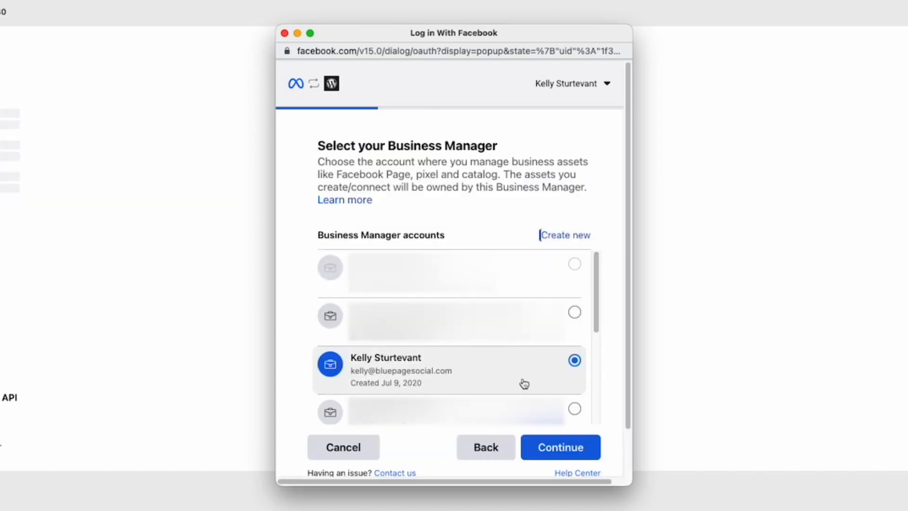
{"action": "left_click", "coordinate": [553, 455]}
Connect the owner's Facebook Page and eligible Instagram profile to the WordPress App
{"action": "left_click", "coordinate": [499, 246]}
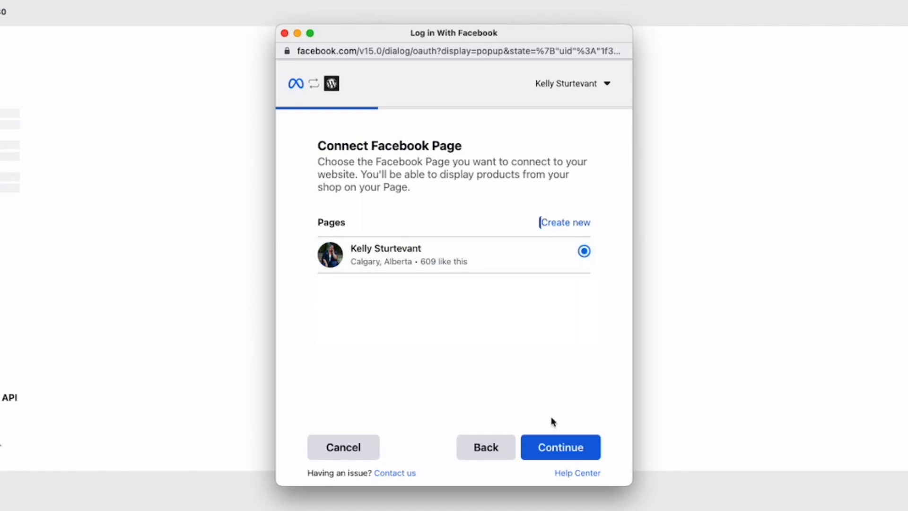
{"action": "left_click", "coordinate": [559, 449]}
{"action": "left_click", "coordinate": [489, 280]}
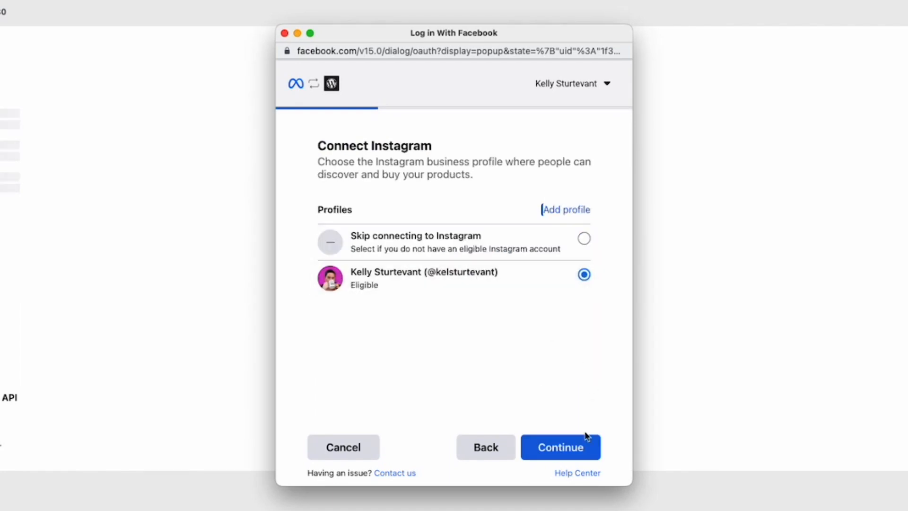
{"action": "left_click", "coordinate": [579, 444]}
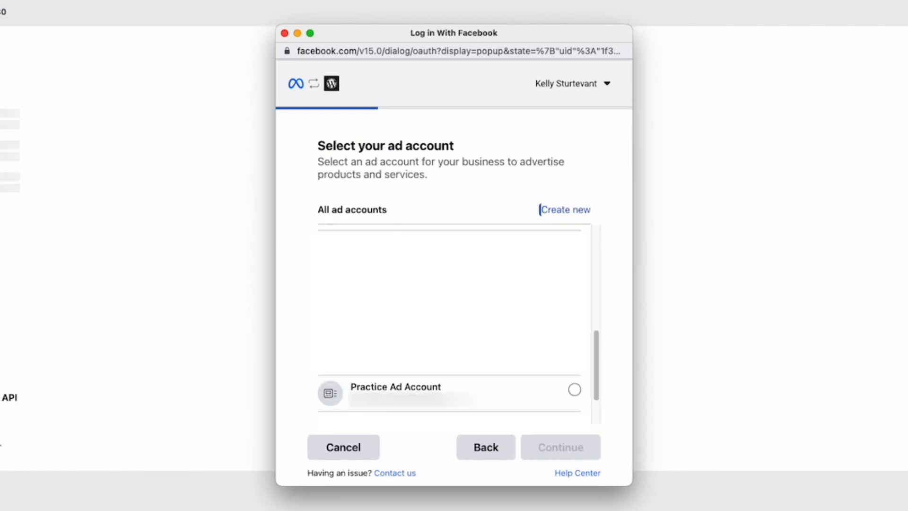
Select Practice Ad Account as the ad account and Practice Pixel as the Meta Pixel
{"action": "left_click", "coordinate": [552, 397]}
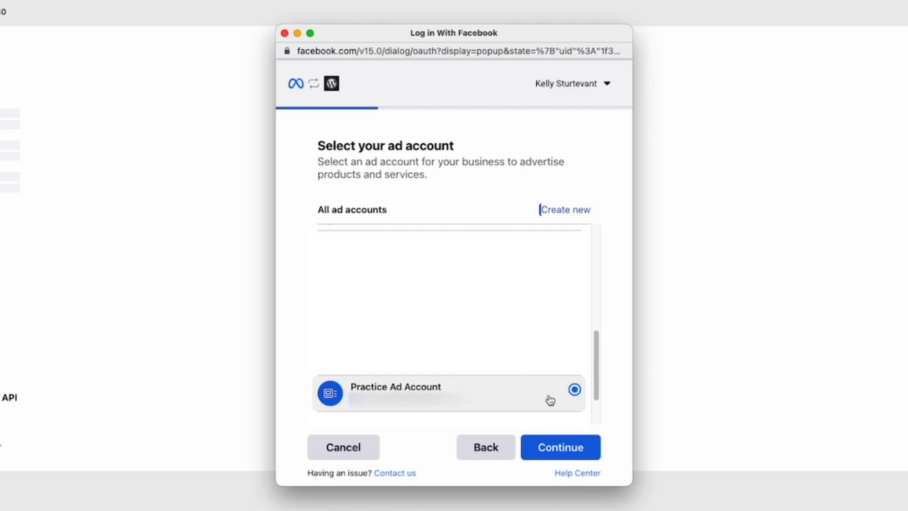
{"action": "left_click", "coordinate": [556, 448]}
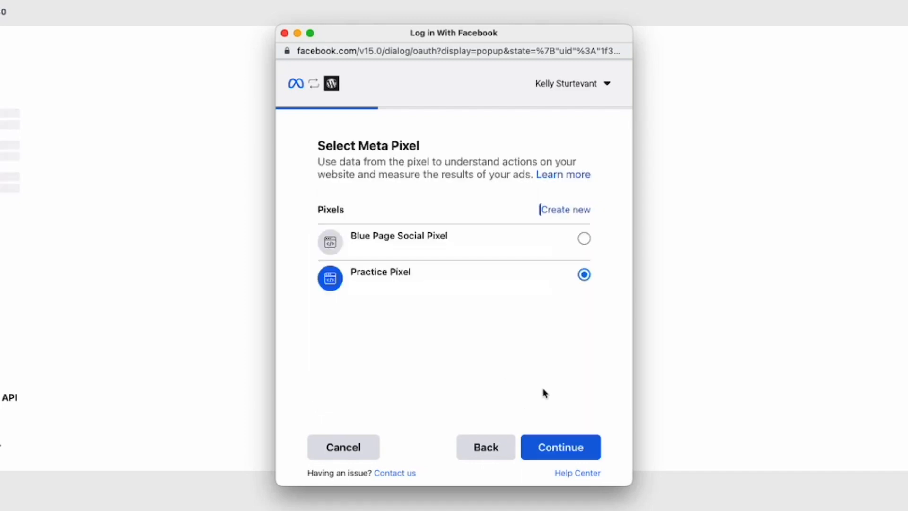
{"action": "left_click", "coordinate": [564, 456]}
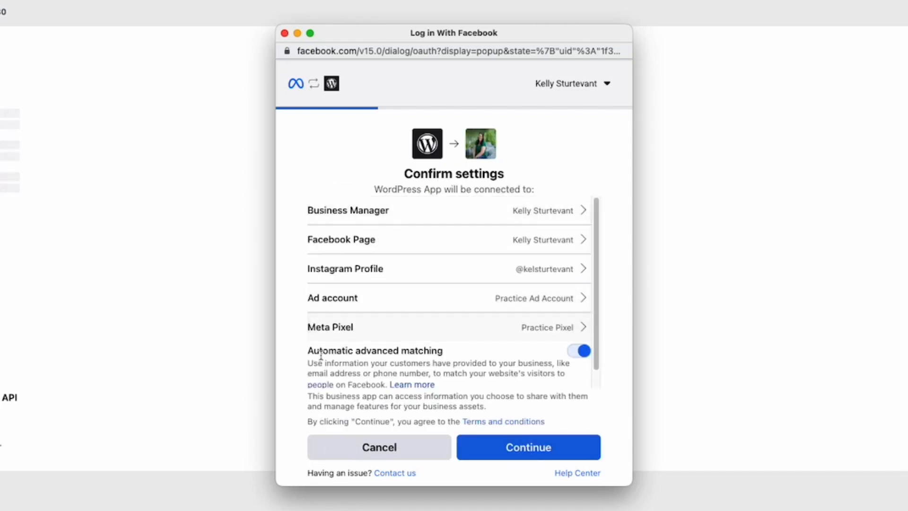
Review and confirm the WordPress App connection settings, and approve sharing the system user token with the site
{"action": "scroll", "coordinate": [533, 335], "scroll_direction": "down", "scroll_amount": 1}
{"action": "scroll", "coordinate": [525, 326], "scroll_direction": "up", "scroll_amount": 1}
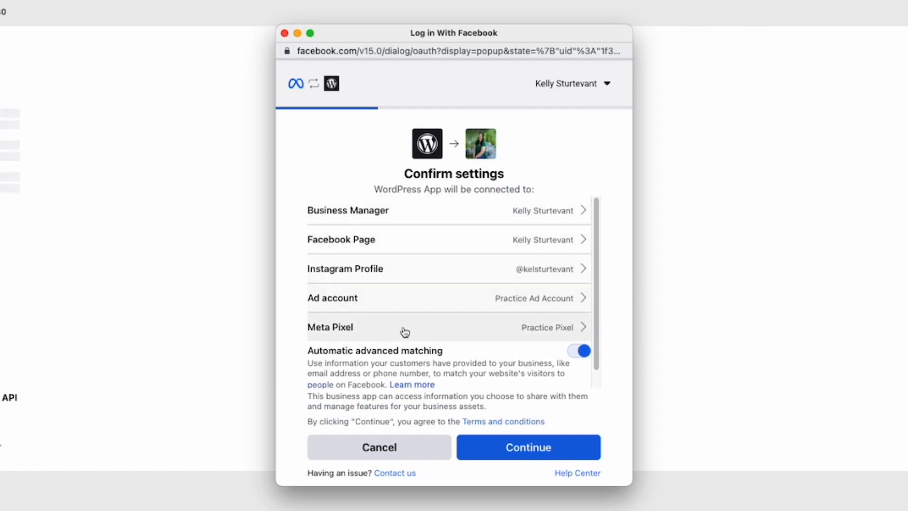
{"action": "scroll", "coordinate": [532, 386], "scroll_direction": "down", "scroll_amount": 1}
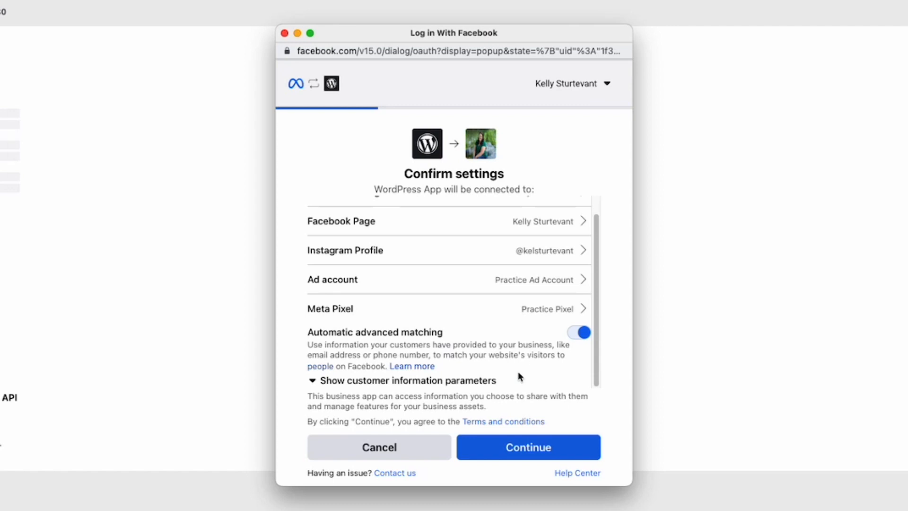
{"action": "left_click", "coordinate": [529, 456]}
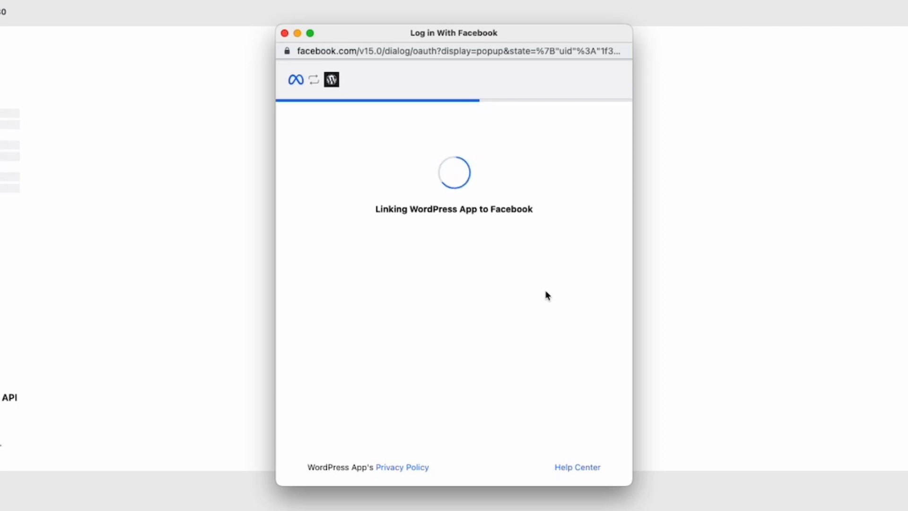
{"action": "left_click", "coordinate": [379, 447]}
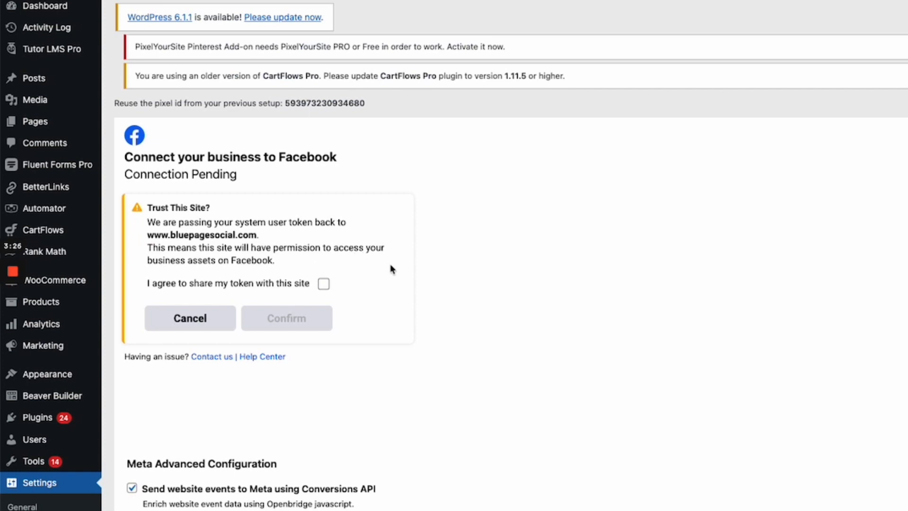
{"action": "left_click", "coordinate": [324, 284]}
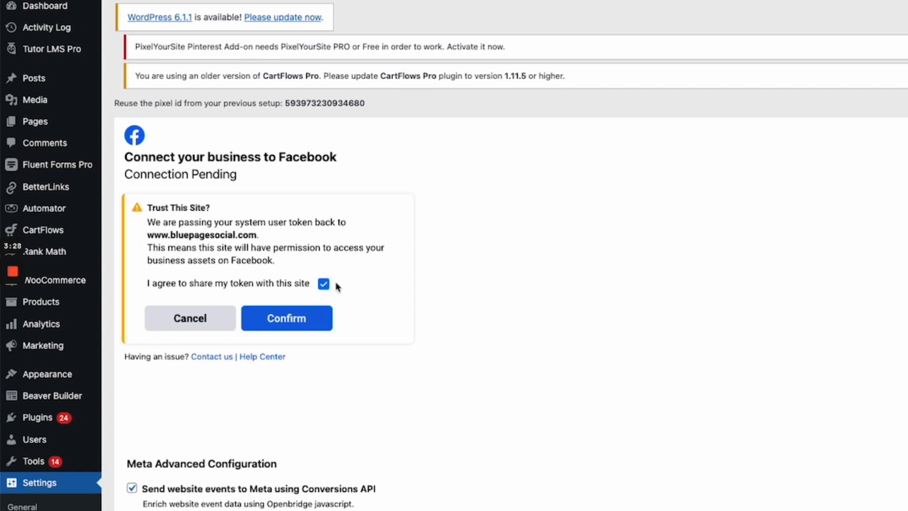
{"action": "left_click", "coordinate": [304, 322]}
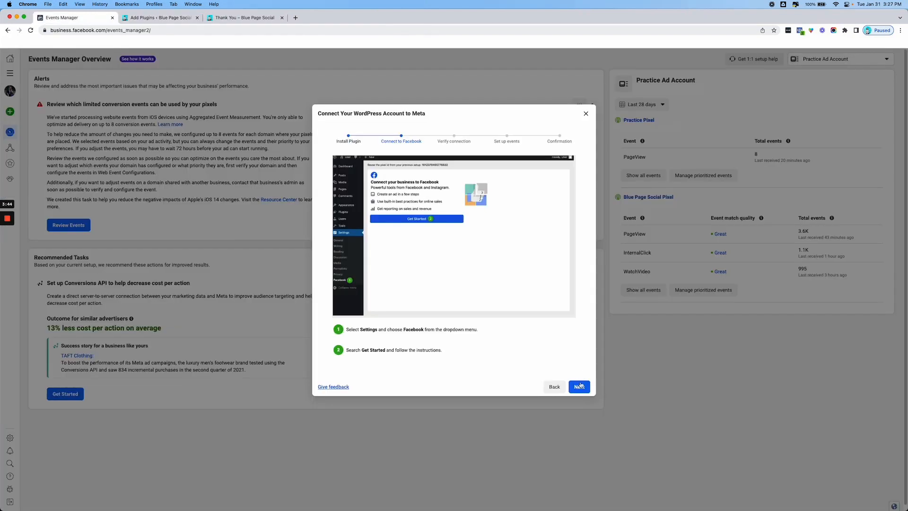
{"action": "left_click", "coordinate": [578, 384]}
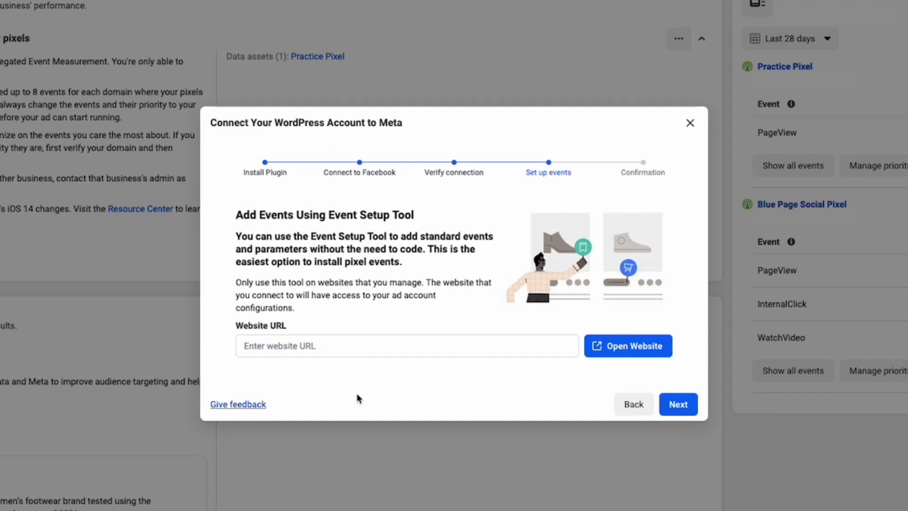
{"action": "left_click", "coordinate": [378, 349]}
{"action": "type", "text": "www.blueoag"}
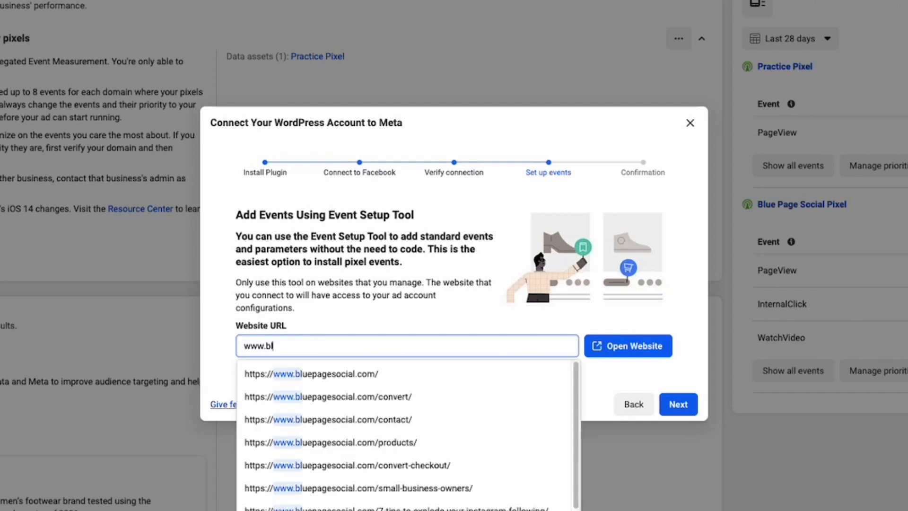
{"action": "key", "text": "BackSpace"}
{"action": "key", "text": "BackSpace"}
{"action": "key", "text": "BackSpace"}
{"action": "type", "text": "p"}
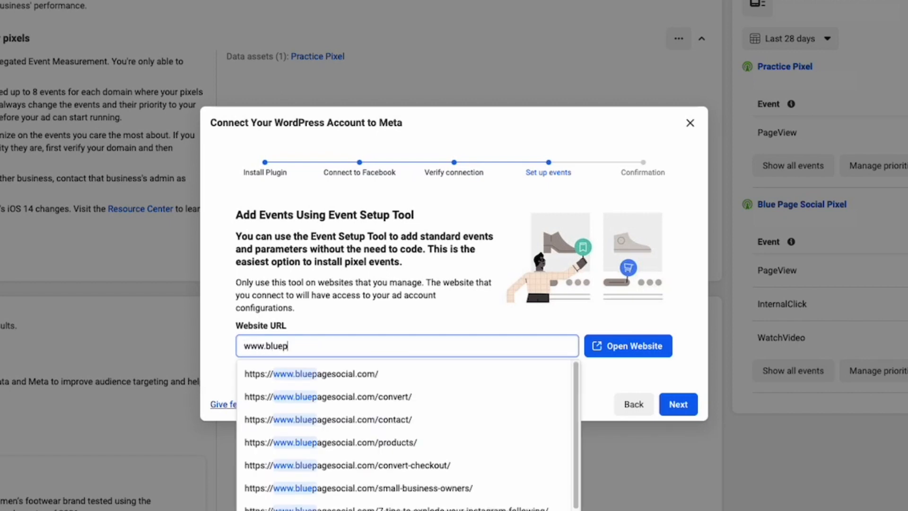
{"action": "type", "text": "agesoc"}
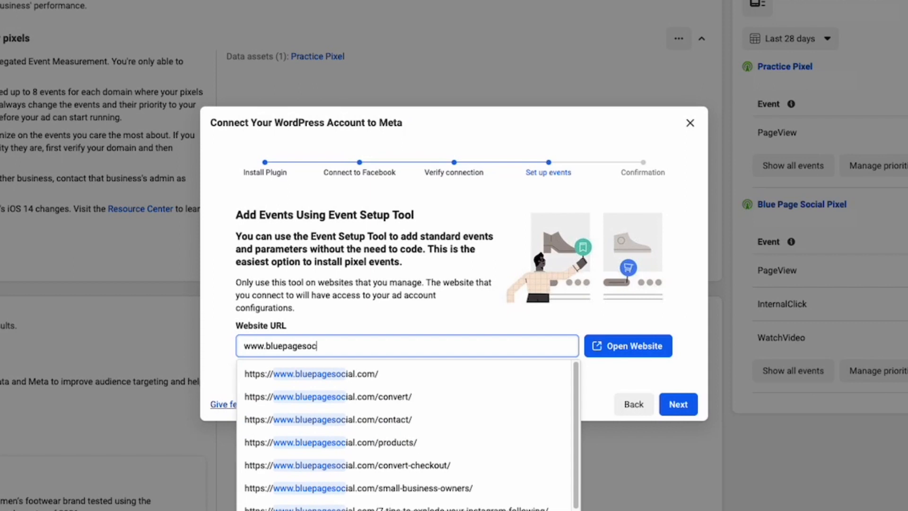
{"action": "type", "text": "ial.com"}
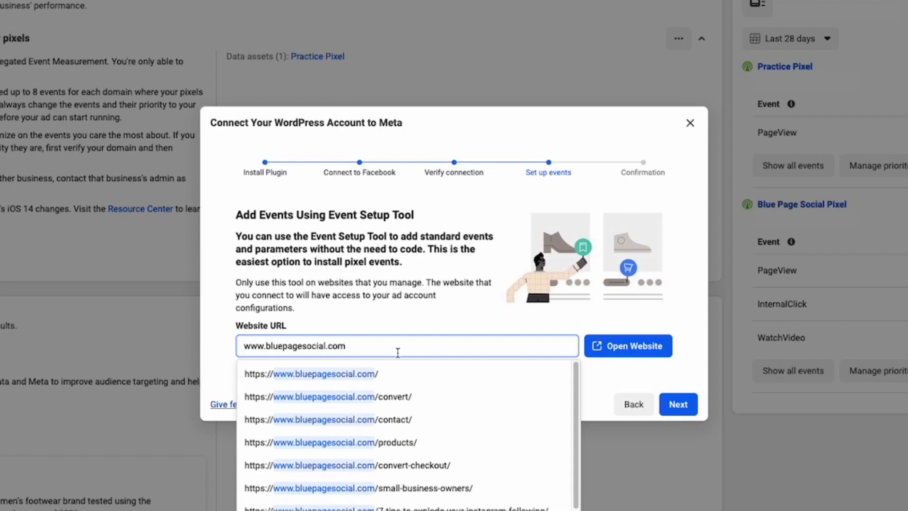
{"action": "left_click", "coordinate": [610, 345]}
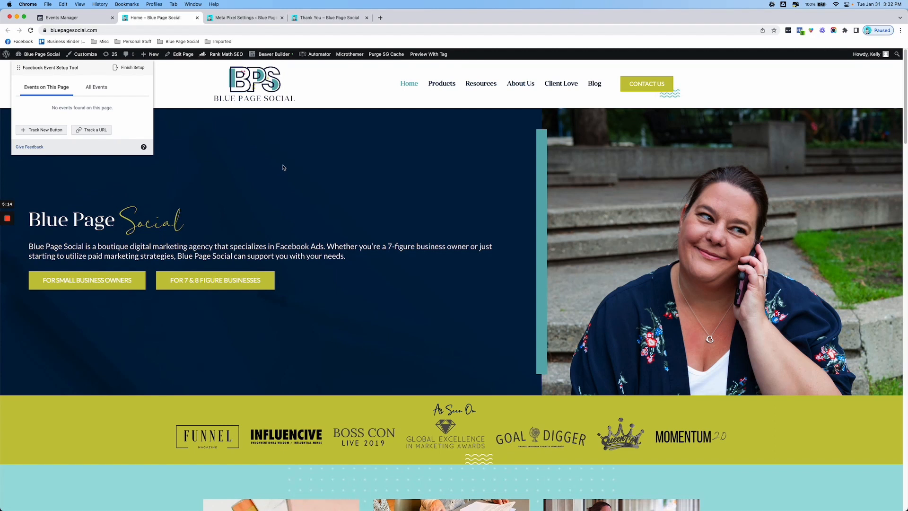
On the Contact Us page, track the Submit Contact Form button as a Lead event without including a value
{"action": "left_click", "coordinate": [641, 87]}
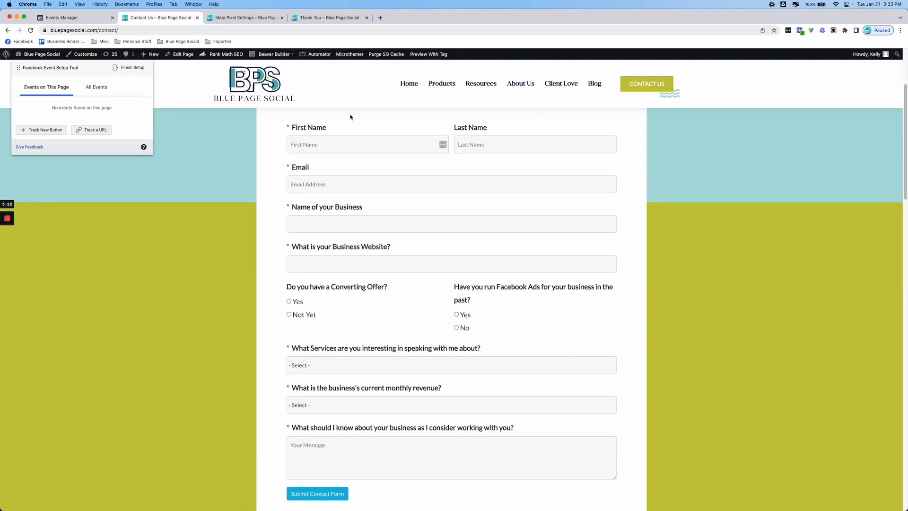
{"action": "scroll", "coordinate": [276, 357], "scroll_direction": "down", "scroll_amount": 2}
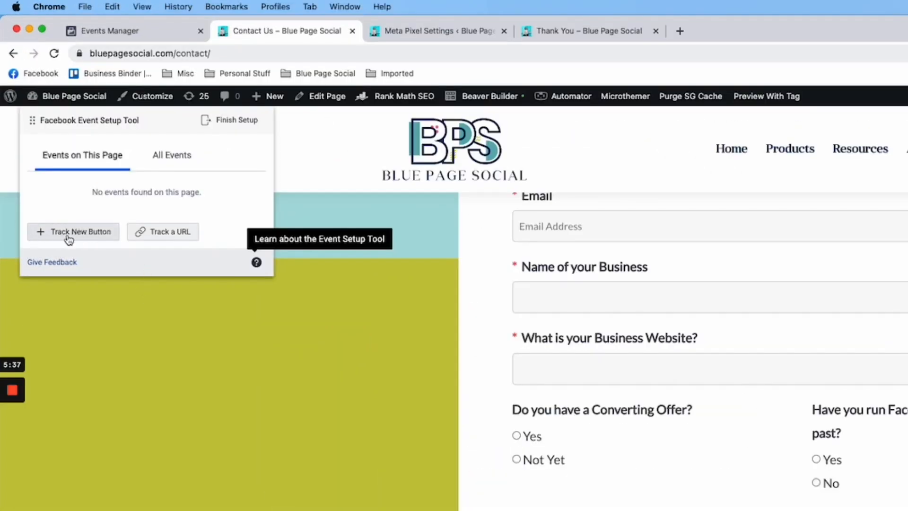
{"action": "left_click", "coordinate": [68, 239]}
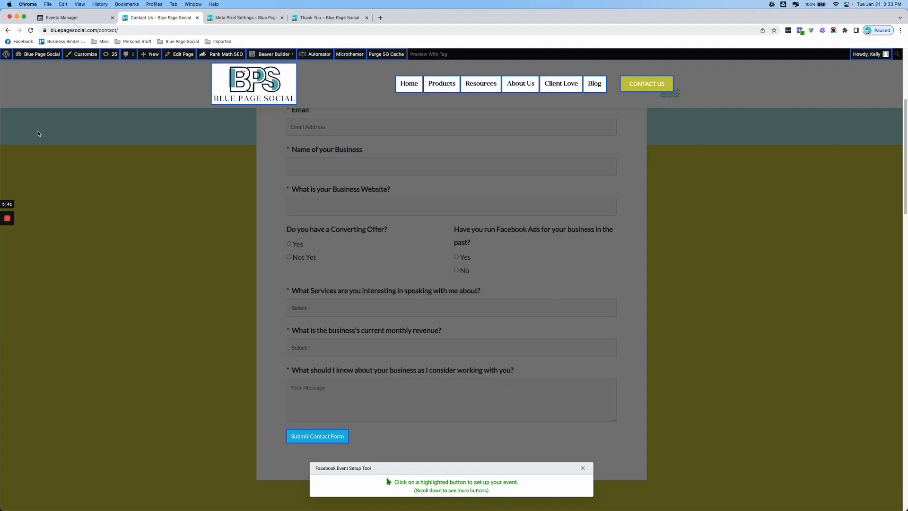
{"action": "left_click", "coordinate": [325, 440]}
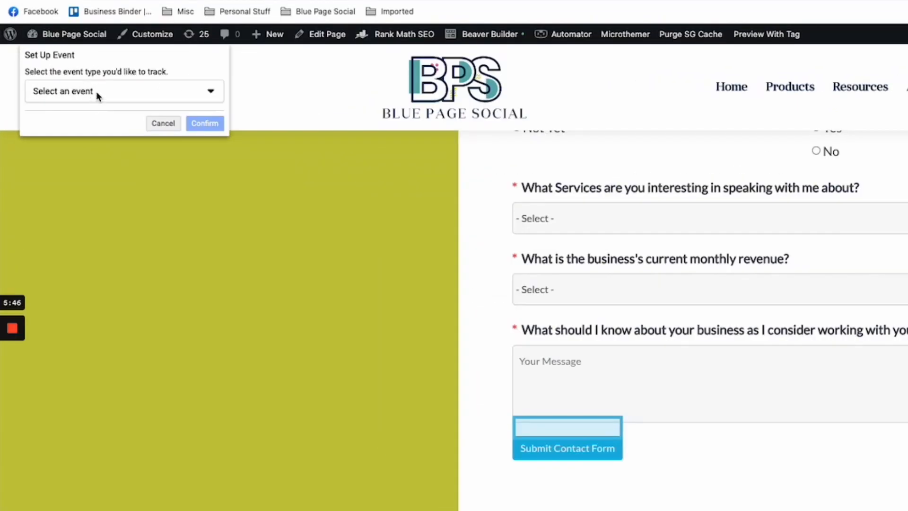
{"action": "left_click", "coordinate": [96, 92]}
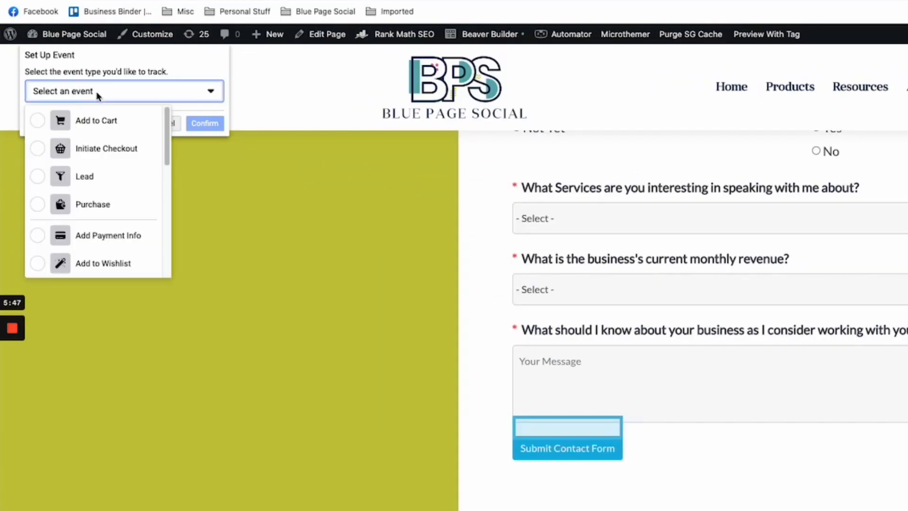
{"action": "left_click", "coordinate": [105, 183]}
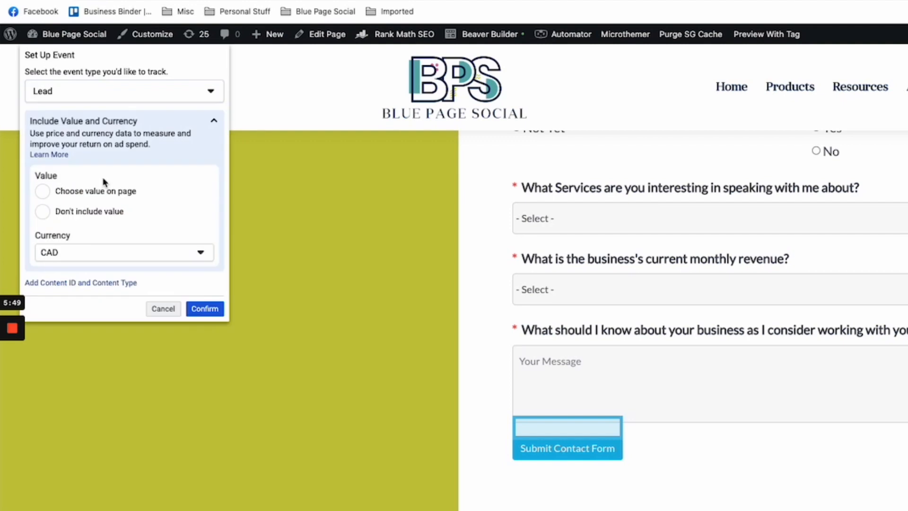
{"action": "left_click", "coordinate": [45, 214]}
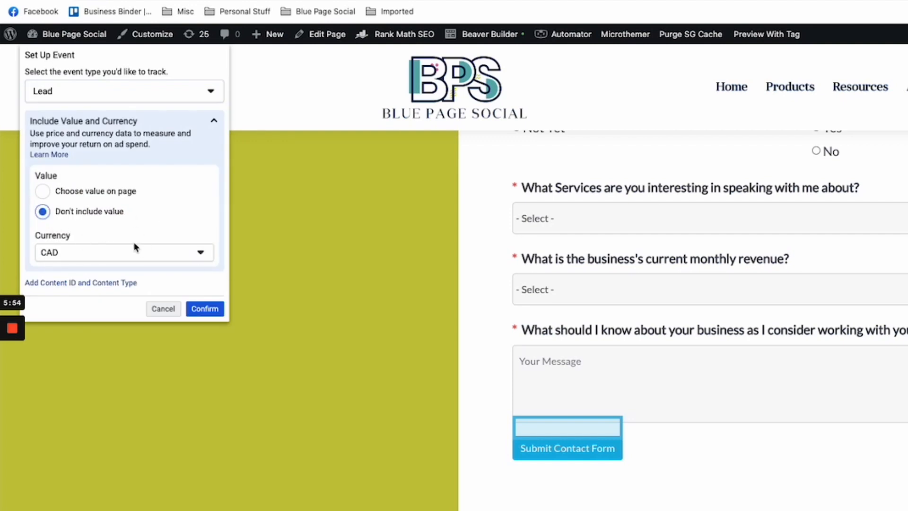
{"action": "left_click", "coordinate": [204, 308]}
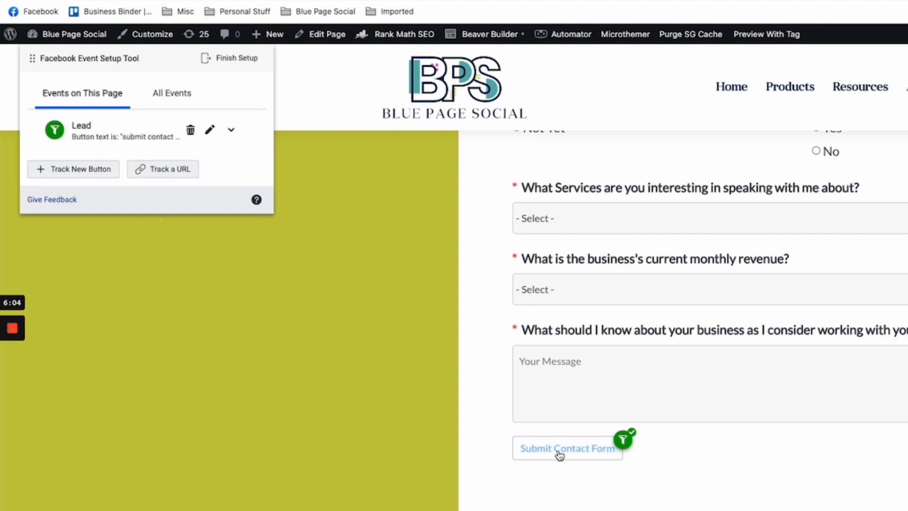
{"action": "left_click", "coordinate": [313, 286]}
{"action": "left_click", "coordinate": [353, 283]}
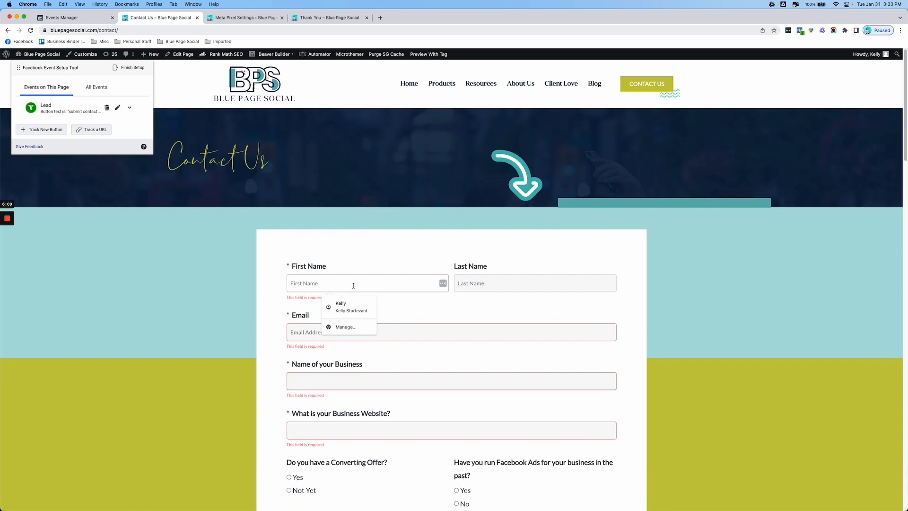
{"action": "type", "text": "test"}
{"action": "left_click", "coordinate": [525, 283]}
{"action": "type", "text": "test"}
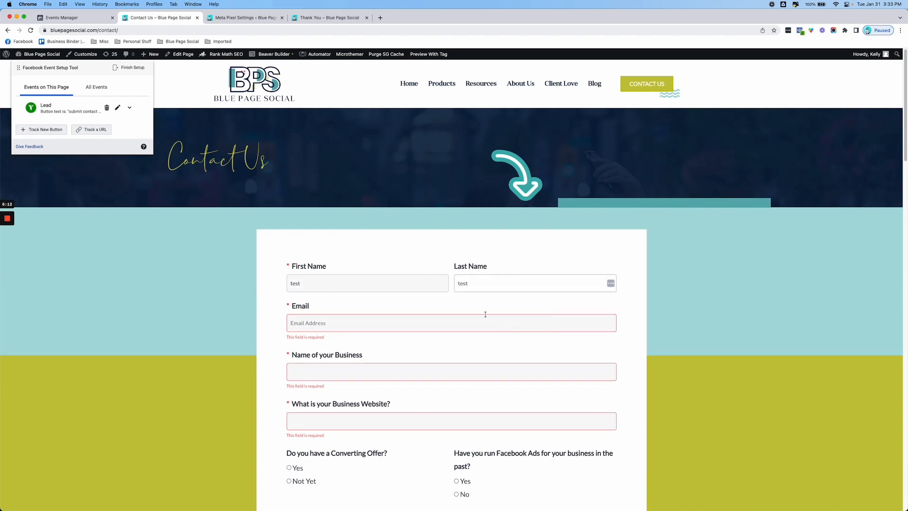
{"action": "left_click", "coordinate": [486, 332]}
{"action": "left_click", "coordinate": [361, 348]}
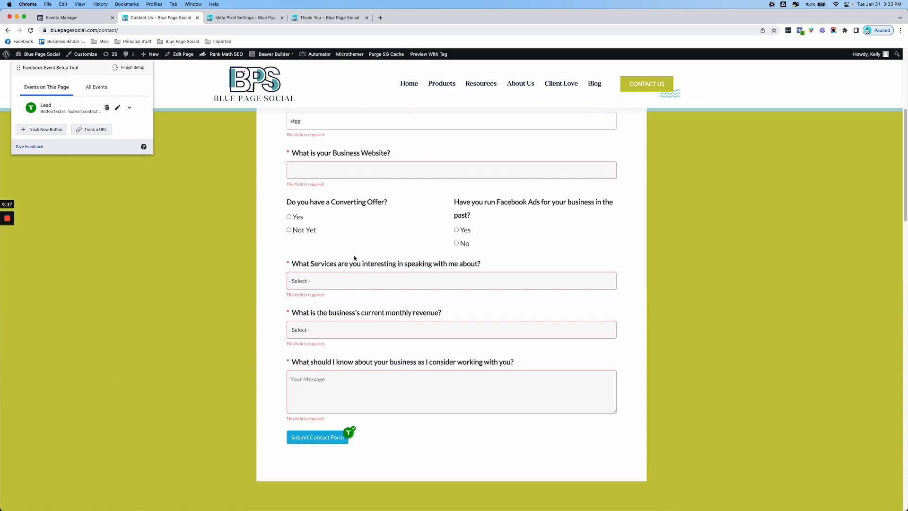
{"action": "key", "text": "Tab"}
{"action": "type", "text": "www.bader.com"}
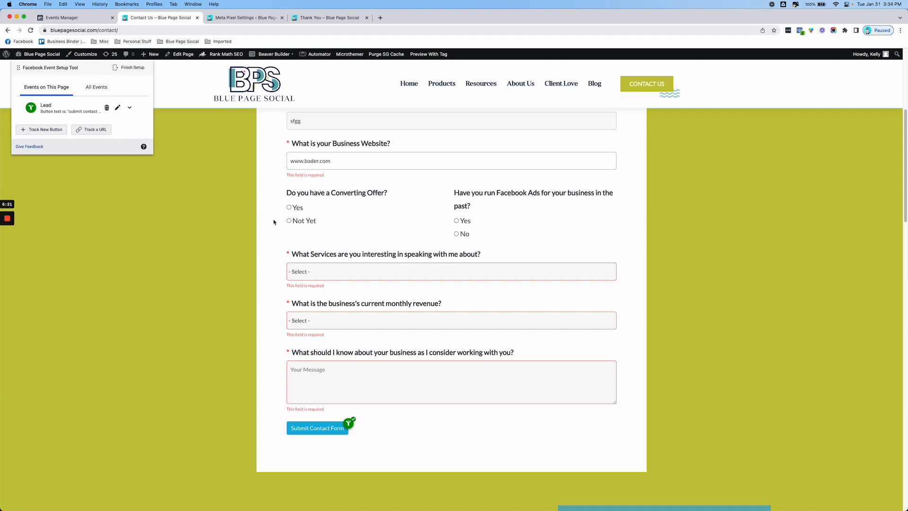
Choose Coaching/Strategy Calls as the service, pick a monthly revenue range, enter the message sfggh and submit the contact form
{"action": "left_click", "coordinate": [327, 271]}
{"action": "left_click", "coordinate": [326, 278]}
{"action": "left_click", "coordinate": [326, 301]}
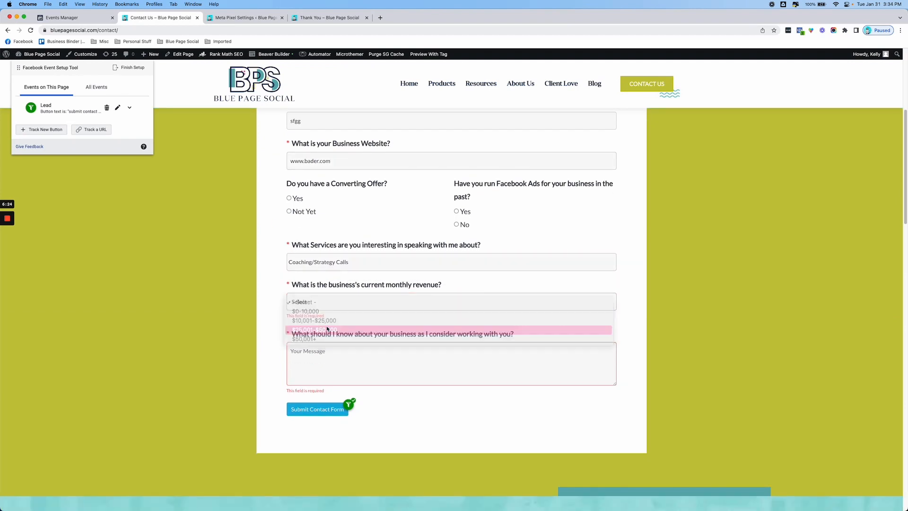
{"action": "left_click", "coordinate": [326, 324]}
{"action": "left_click", "coordinate": [302, 350]}
{"action": "type", "text": "sfggh"}
{"action": "left_click", "coordinate": [322, 386]}
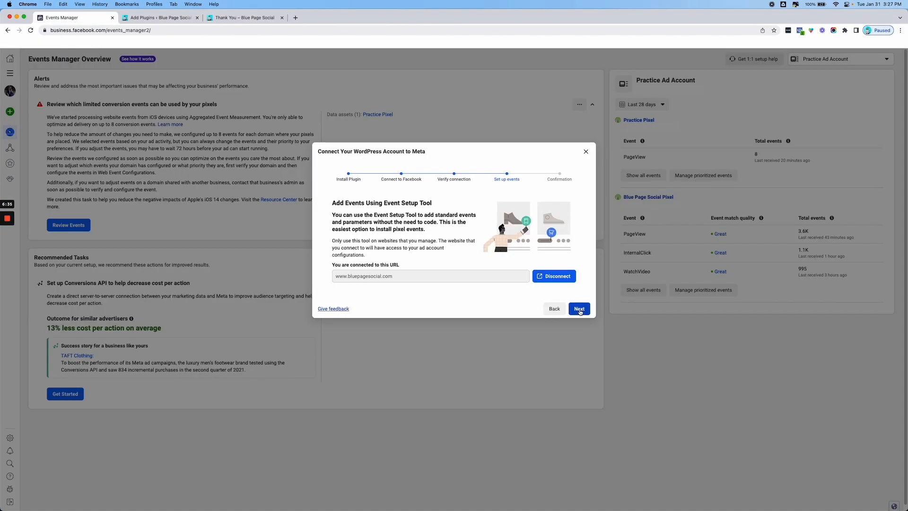
Finish the WordPress connection wizard in Events Manager and open the data sources
{"action": "left_click", "coordinate": [579, 309]}
{"action": "left_click", "coordinate": [578, 327]}
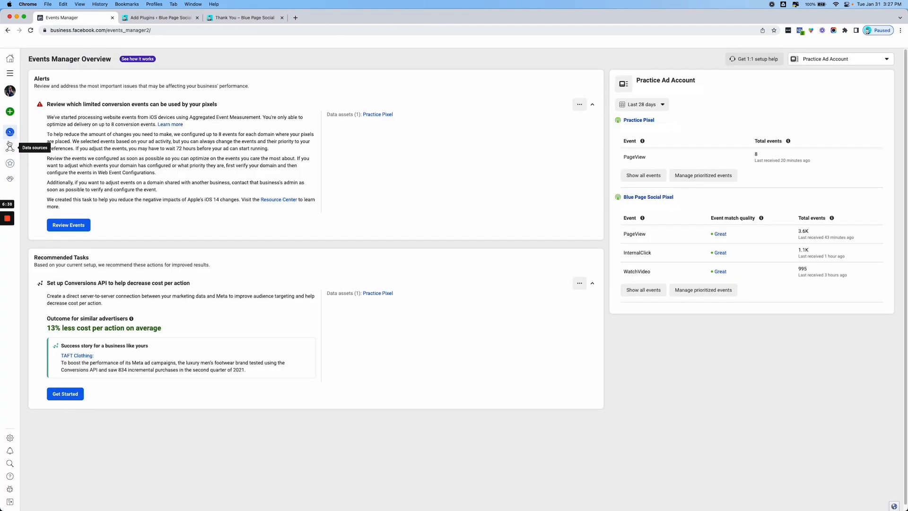
{"action": "left_click", "coordinate": [10, 147]}
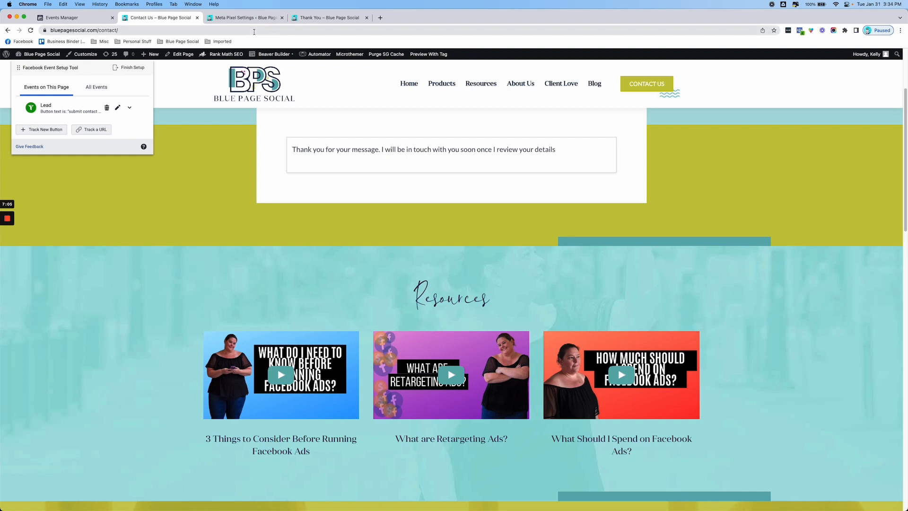
In the Convert checkout's Payment section, select the Place Order button for tracking and assign it the Purchase event
{"action": "scroll", "coordinate": [297, 260], "scroll_direction": "up", "scroll_amount": 3}
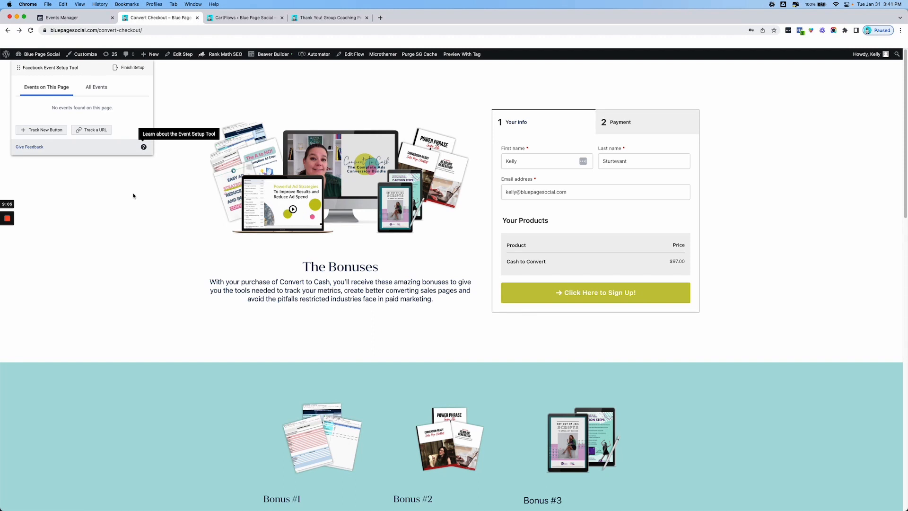
{"action": "left_click", "coordinate": [617, 125]}
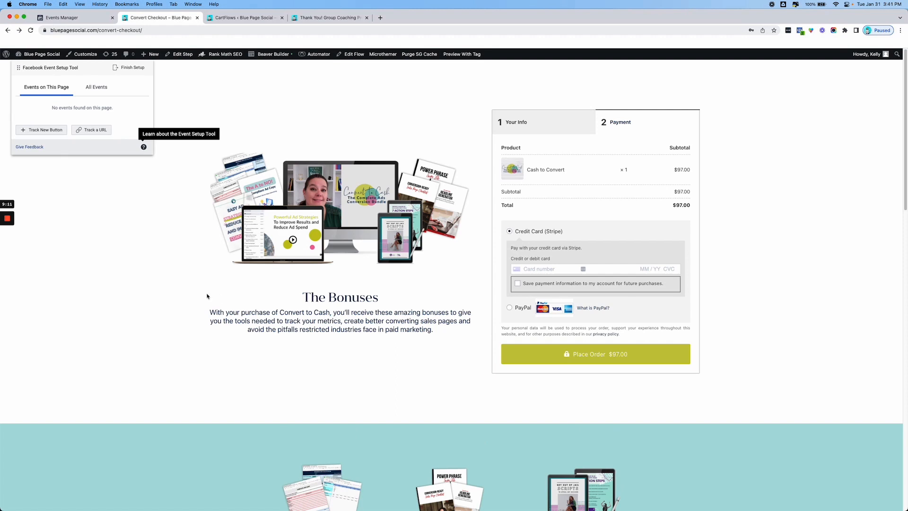
{"action": "left_click", "coordinate": [45, 131]}
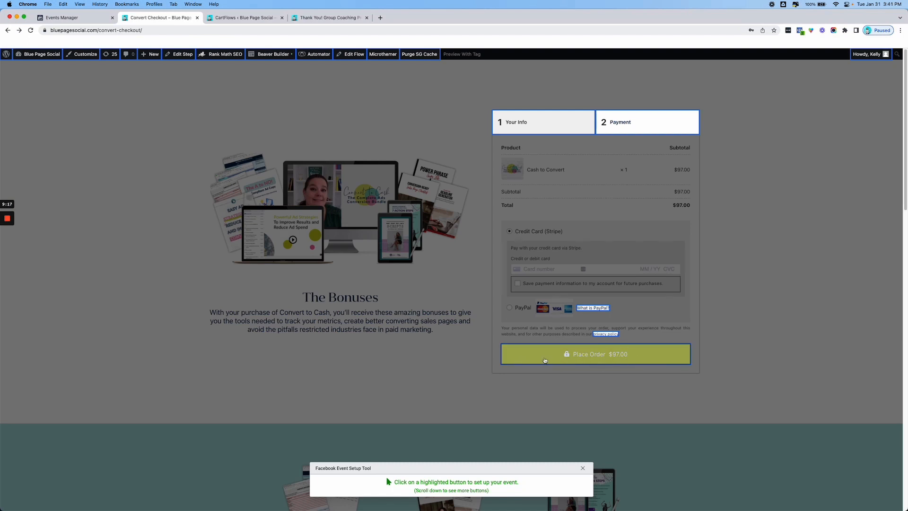
{"action": "left_click", "coordinate": [545, 361]}
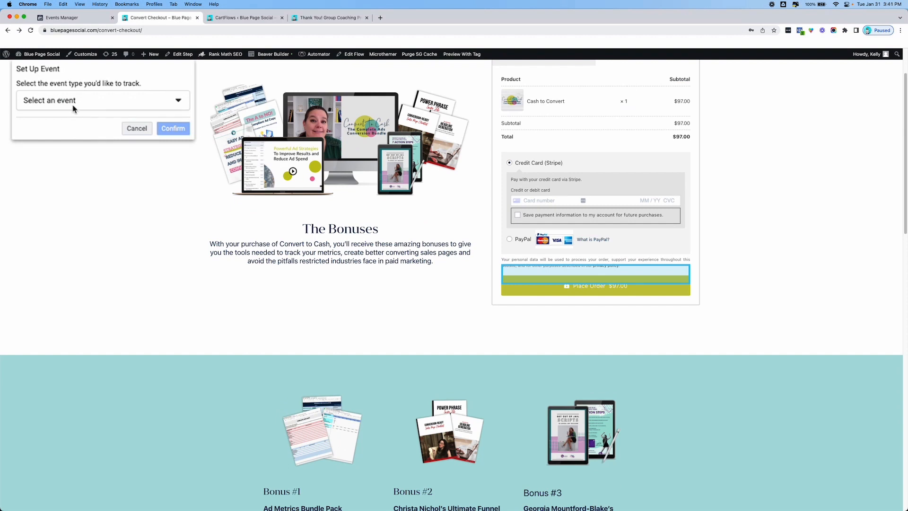
{"action": "left_click", "coordinate": [74, 104]}
{"action": "left_click", "coordinate": [71, 197]}
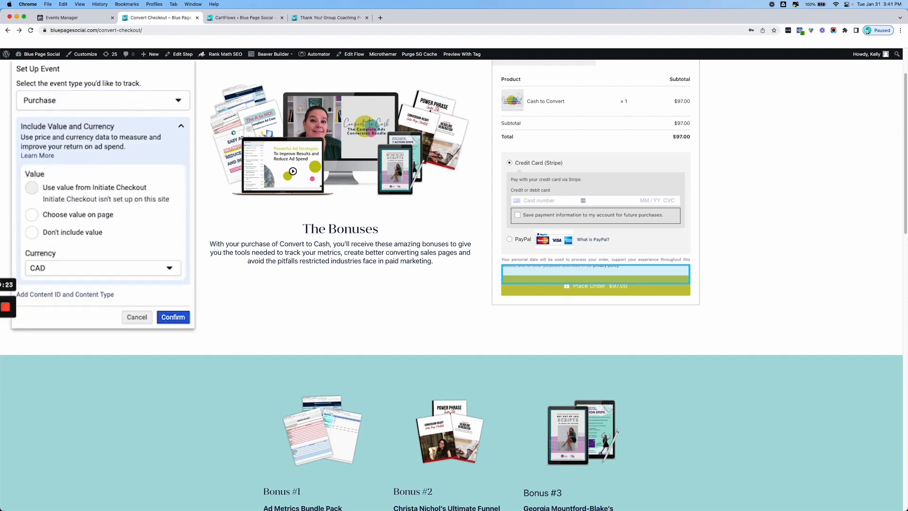
Use the checkout's $97.00 total as the Purchase value, set the currency to USD and confirm the event
{"action": "left_click", "coordinate": [31, 215]}
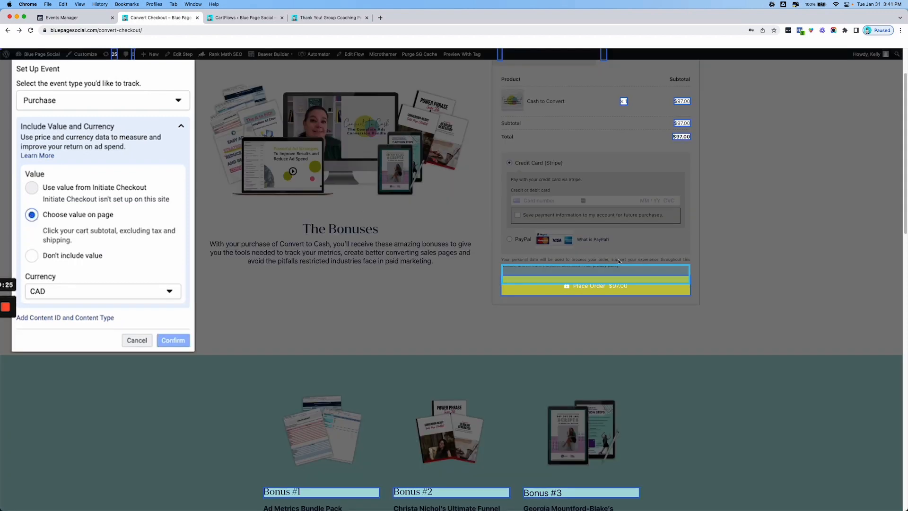
{"action": "left_click", "coordinate": [683, 136]}
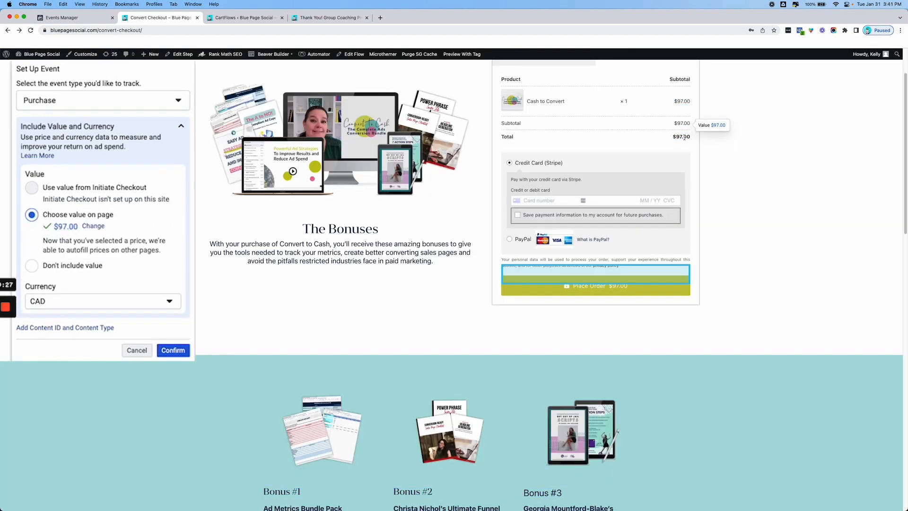
{"action": "left_click", "coordinate": [133, 304]}
{"action": "scroll", "coordinate": [115, 427], "scroll_direction": "down", "scroll_amount": 10}
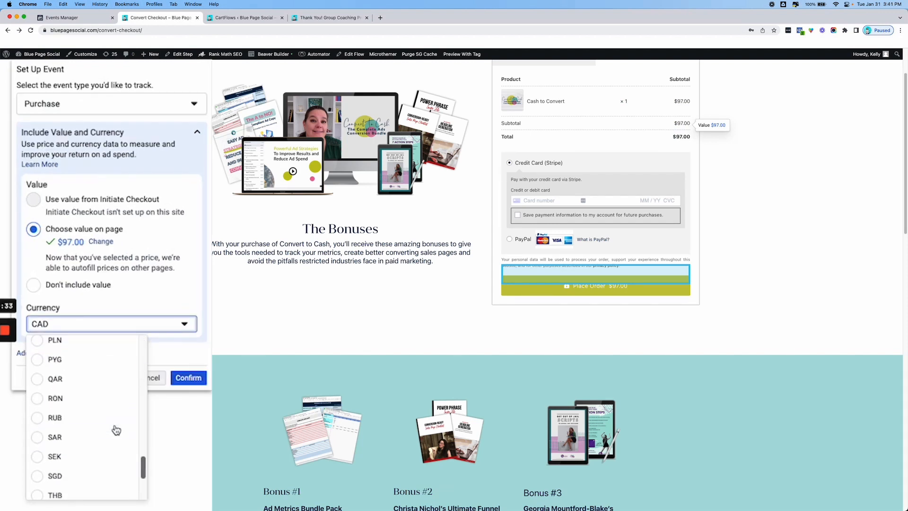
{"action": "scroll", "coordinate": [92, 491], "scroll_direction": "down", "scroll_amount": 3}
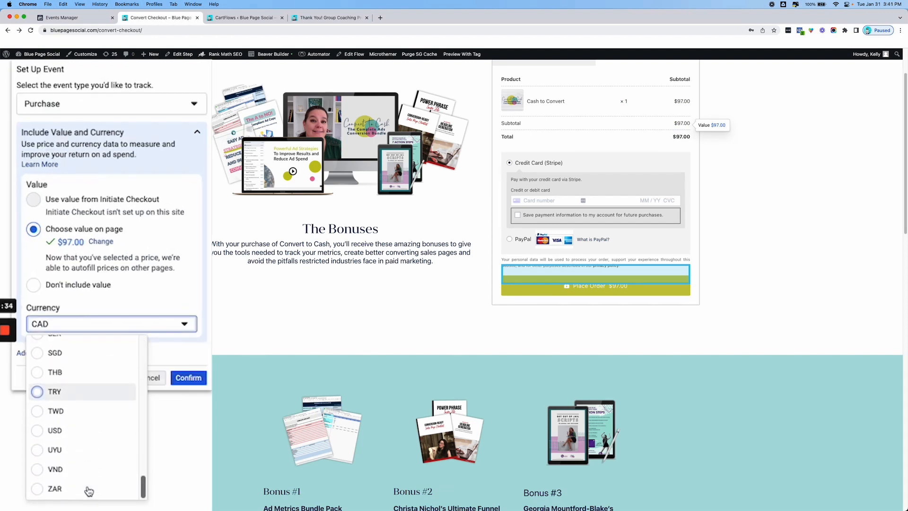
{"action": "left_click", "coordinate": [82, 430]}
{"action": "left_click", "coordinate": [187, 378]}
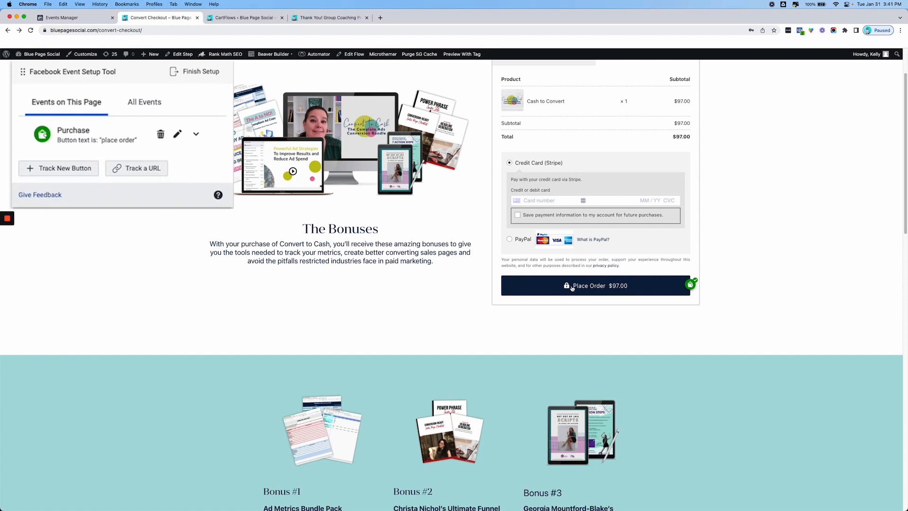
{"action": "left_click", "coordinate": [574, 289]}
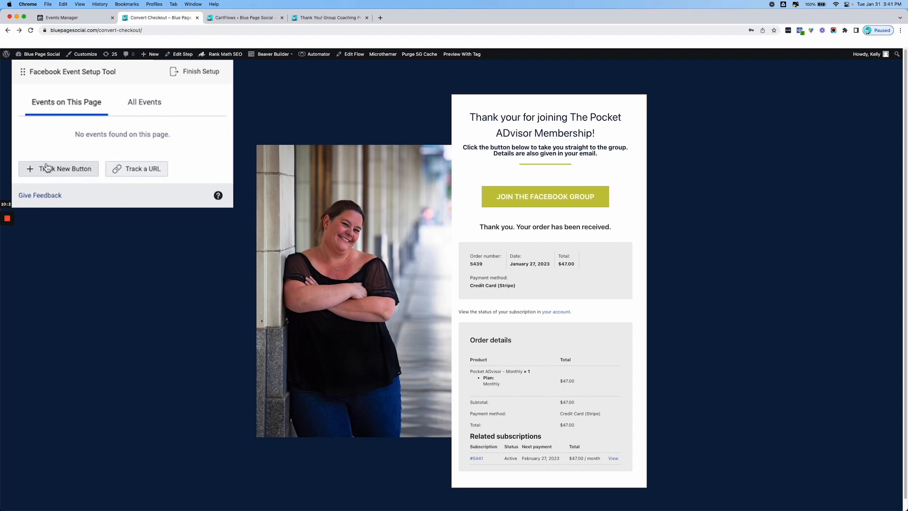
Add a URL-based Purchase event on the membership thank-you page, using the $47.00 order total as value and USD as currency
{"action": "left_click", "coordinate": [124, 173]}
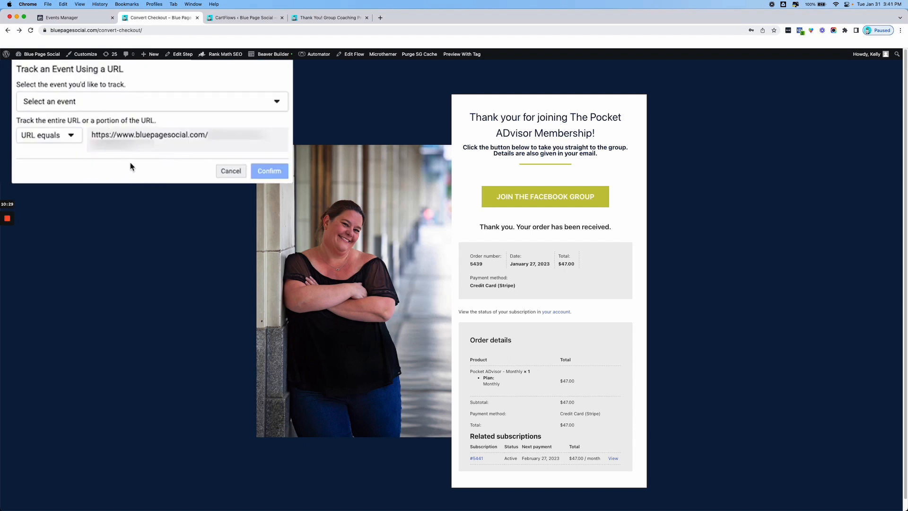
{"action": "left_click", "coordinate": [154, 99]}
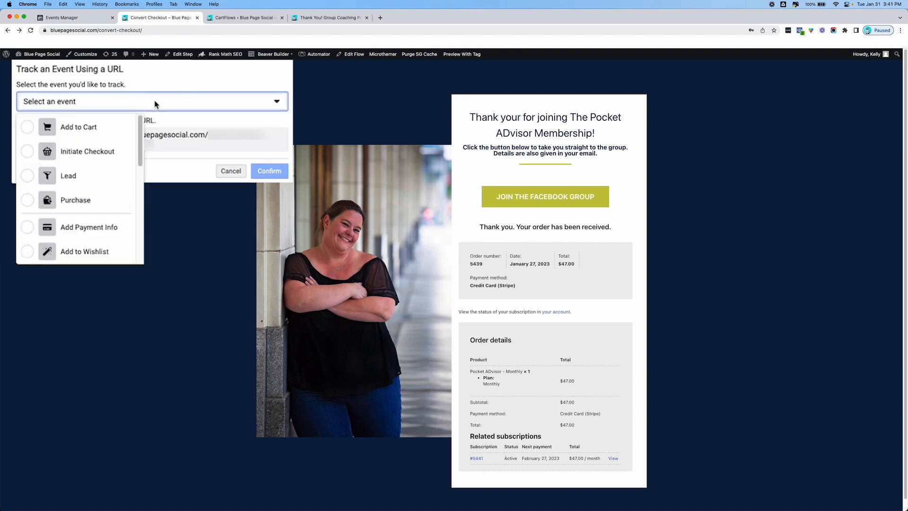
{"action": "left_click", "coordinate": [89, 201]}
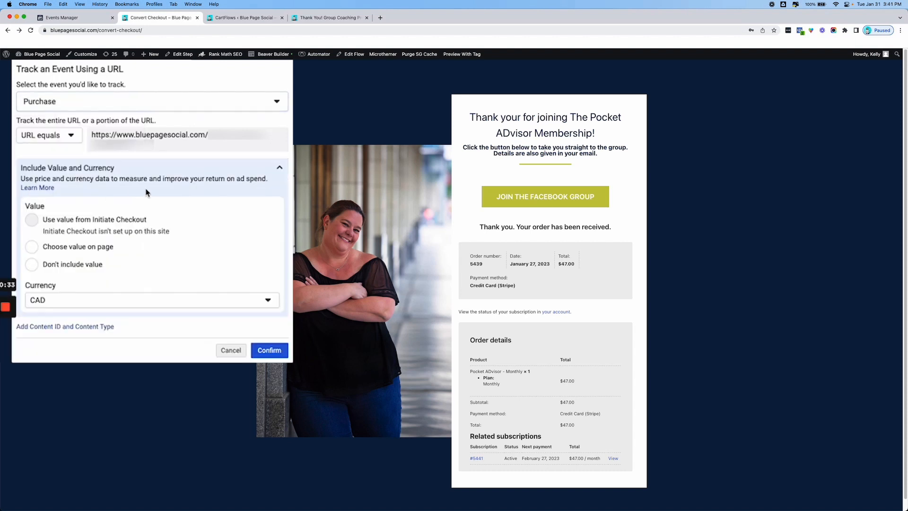
{"action": "left_click", "coordinate": [38, 250]}
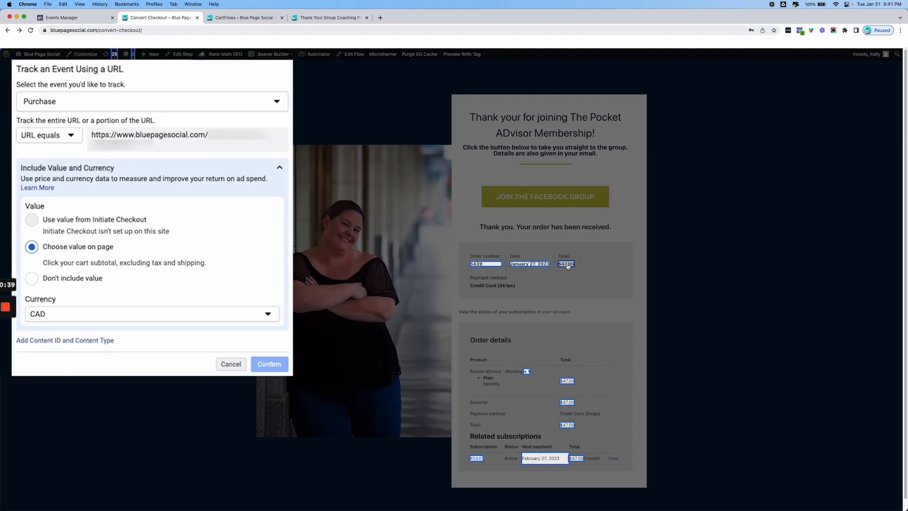
{"action": "left_click", "coordinate": [567, 266]}
{"action": "left_click", "coordinate": [81, 333]}
{"action": "scroll", "coordinate": [74, 439], "scroll_direction": "down", "scroll_amount": 3}
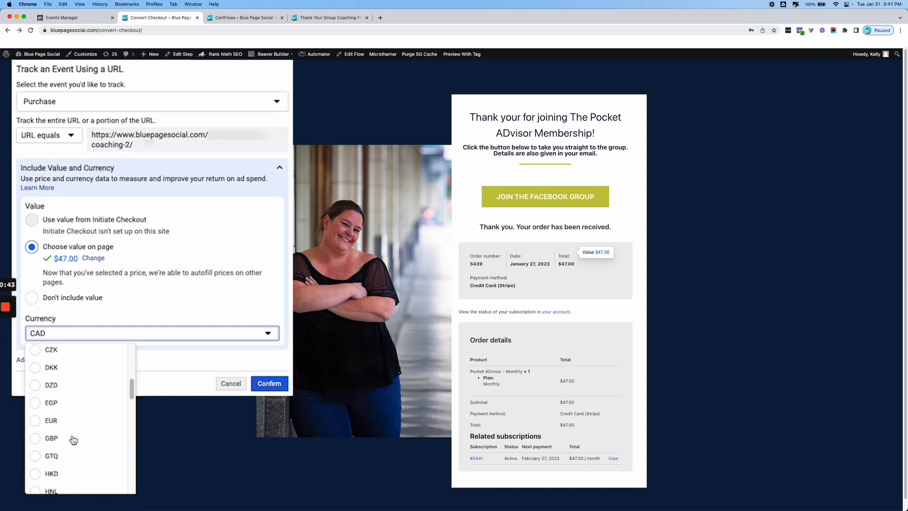
{"action": "scroll", "coordinate": [73, 440], "scroll_direction": "down", "scroll_amount": 10}
{"action": "left_click", "coordinate": [71, 461]}
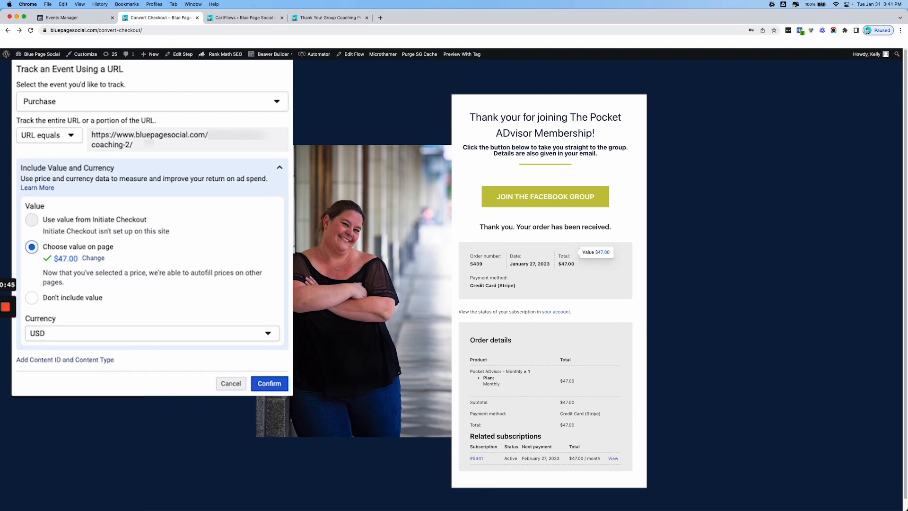
{"action": "left_click", "coordinate": [269, 383]}
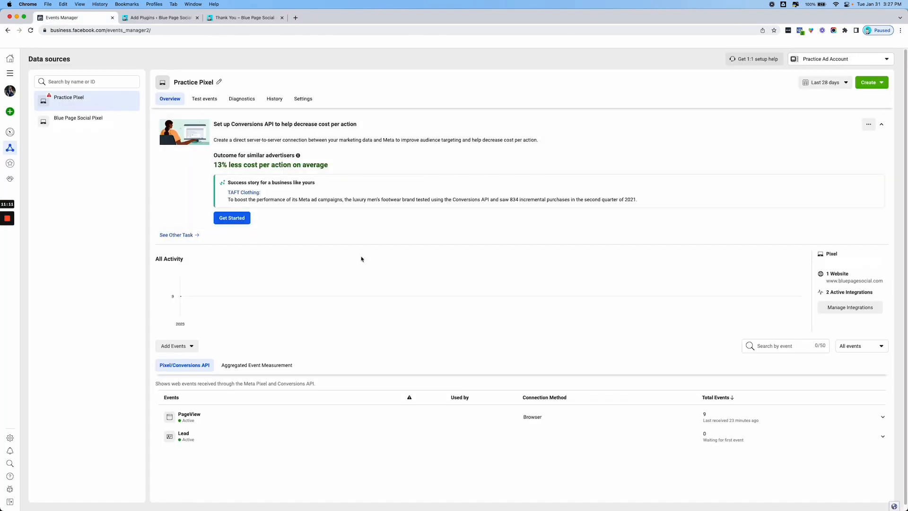
Reload the Practice Pixel overview in Events Manager to check its listed events
{"action": "key", "text": "super+r"}
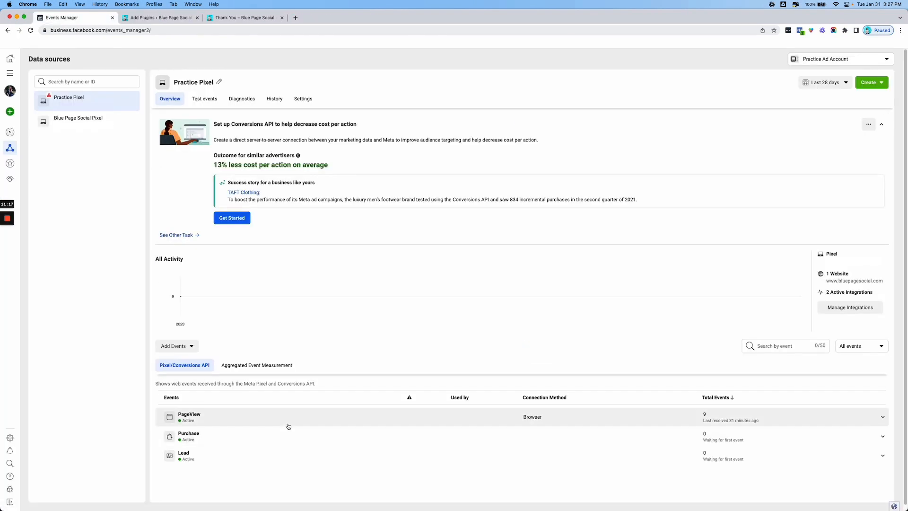